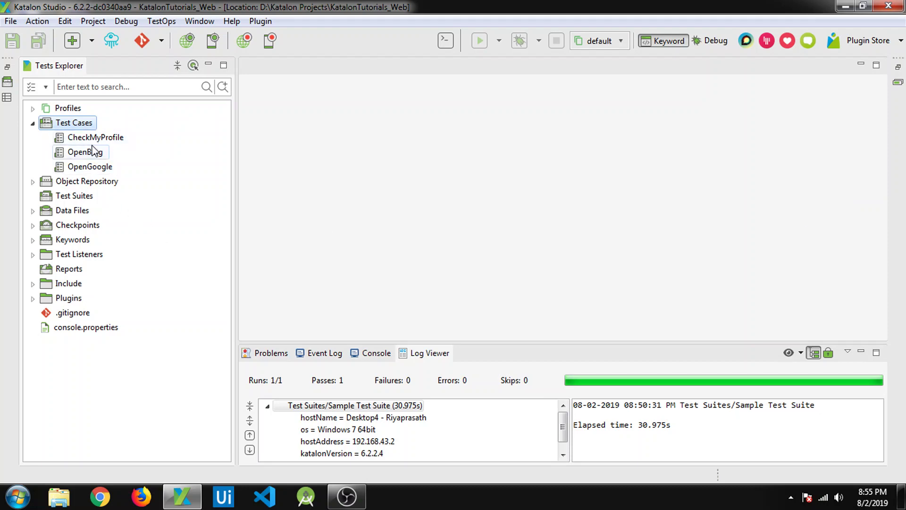
- Open the OpenGoogle test case to view its test steps
click(94, 155)
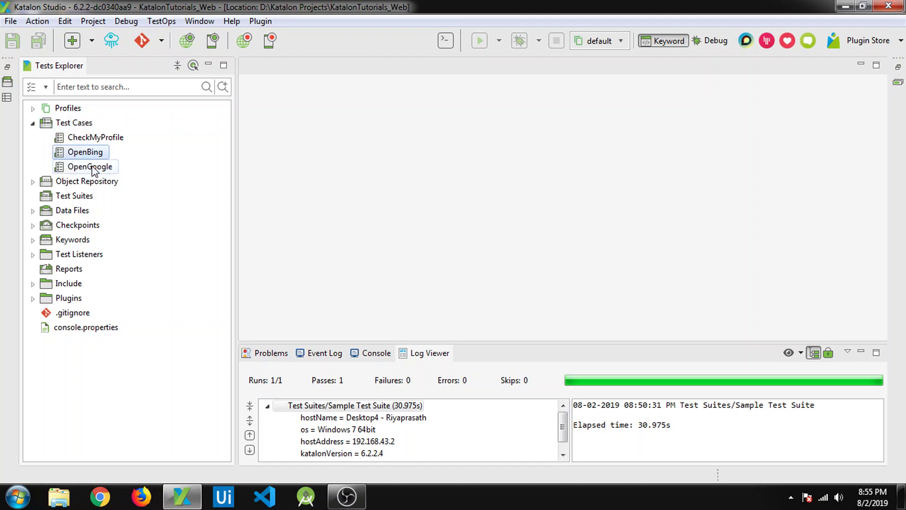
double_click(89, 167)
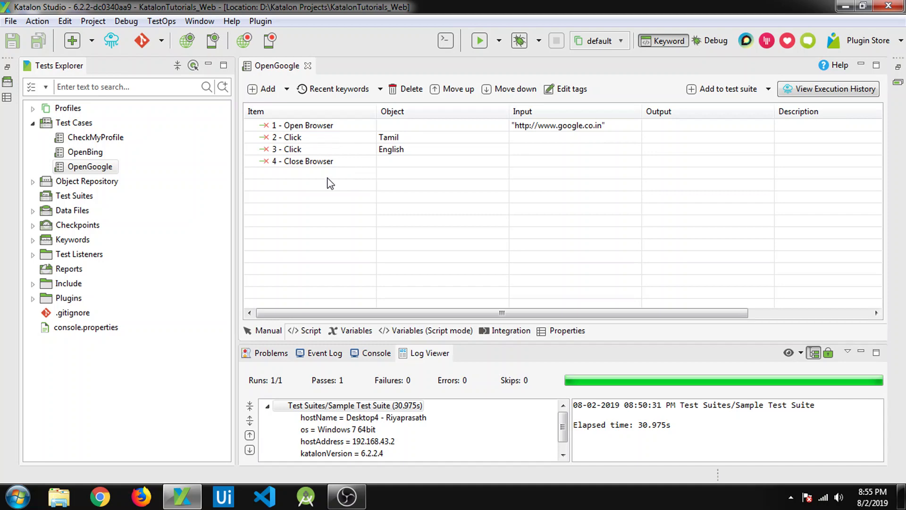
click(64, 200)
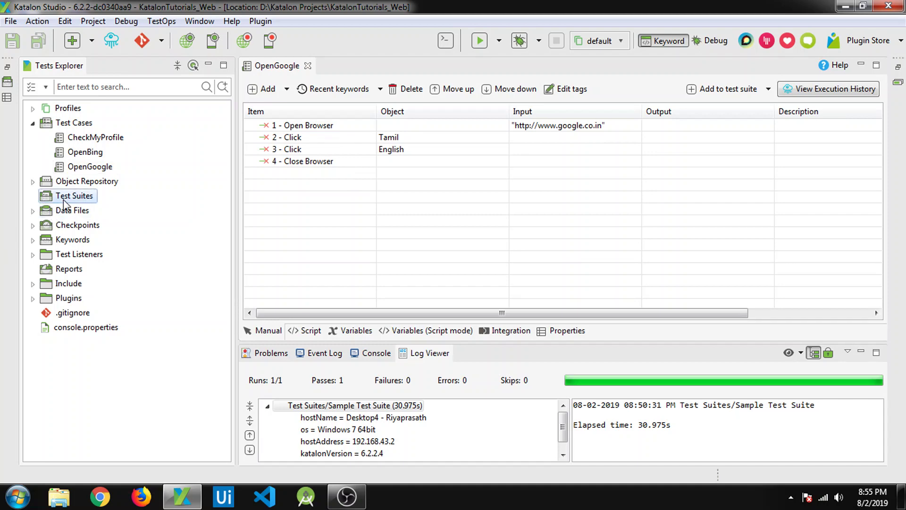
right_click(64, 203)
mouse_move(208, 208)
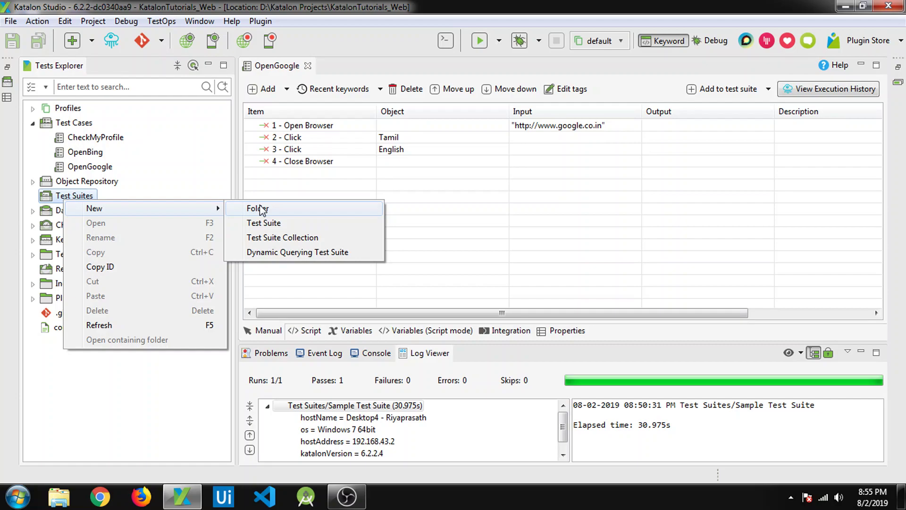
key(super+plus)
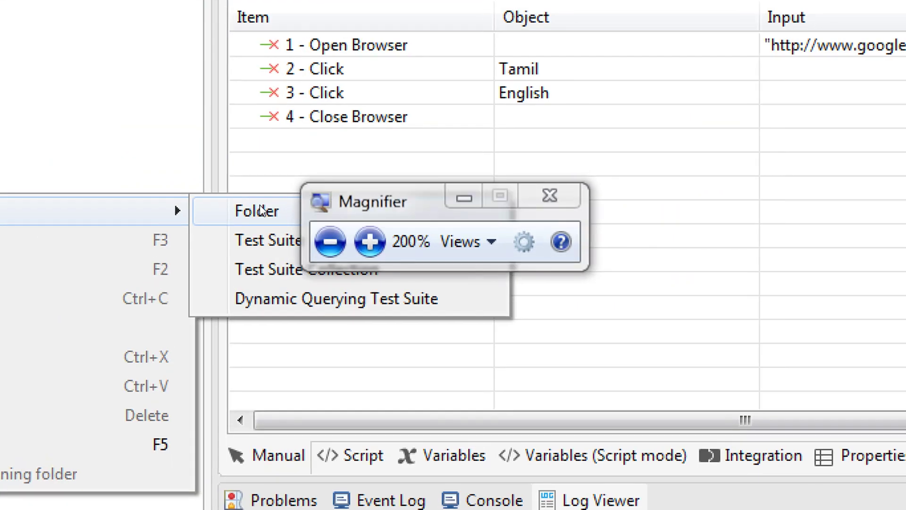
click(357, 200)
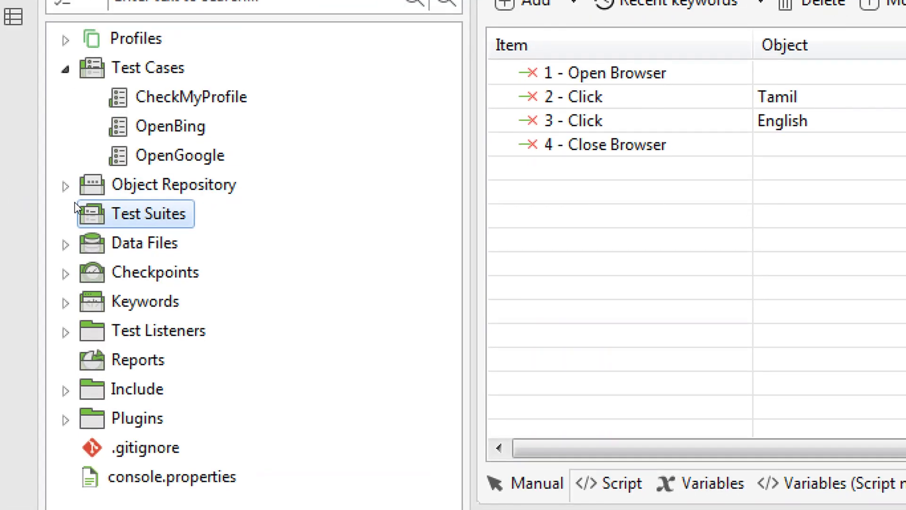
- Create a new test suite named "Test suite 1" under Test Suites
right_click(76, 202)
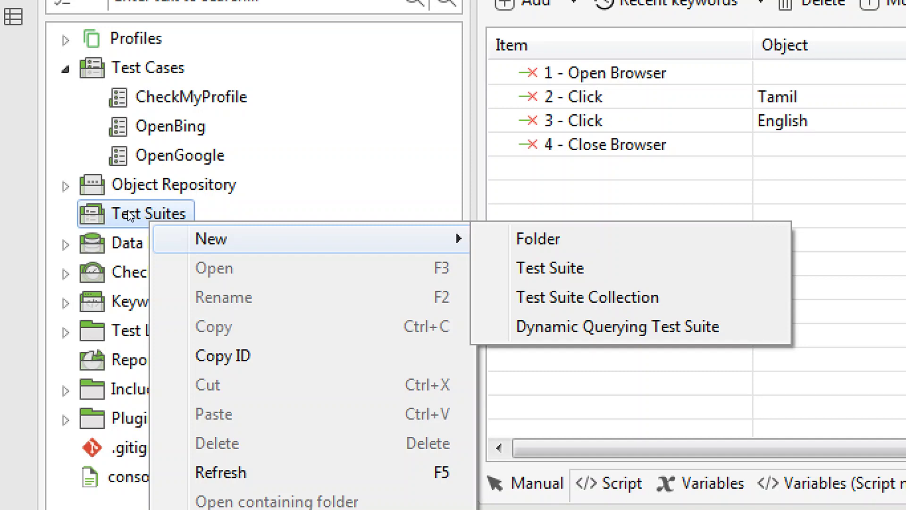
key(Right)
key(Down)
key(Return)
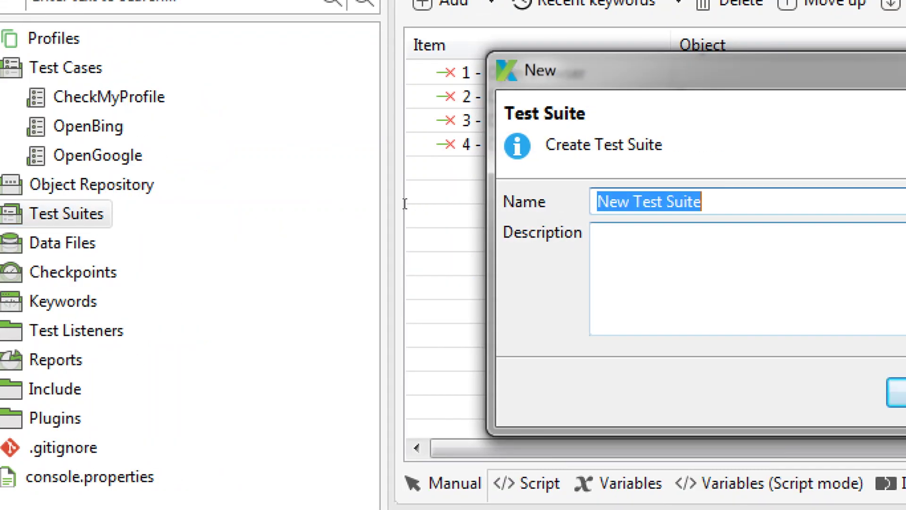
text(test)
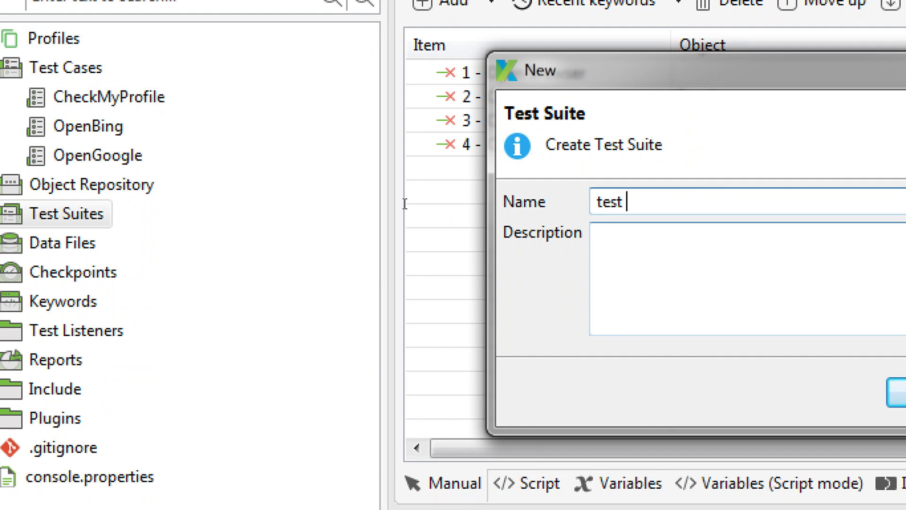
key(BackSpace)
key(BackSpace)
key(BackSpace)
key(BackSpace)
text(Test su)
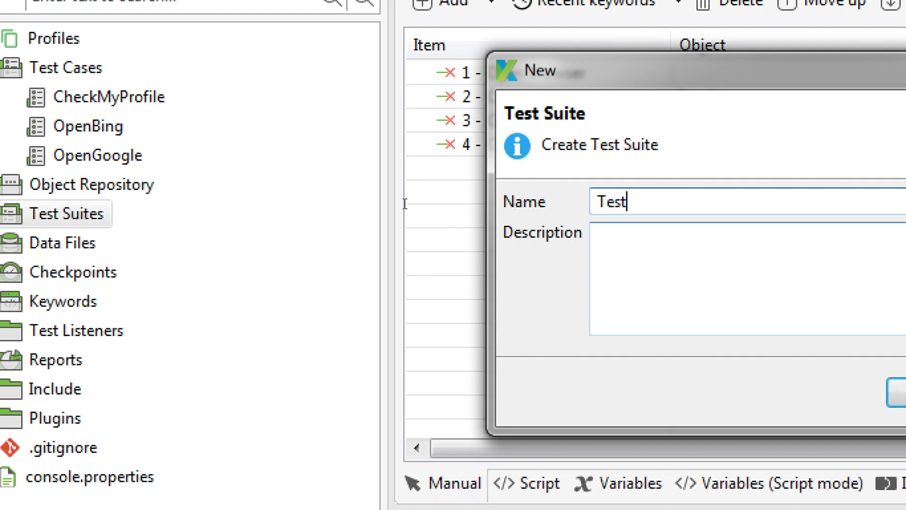
text(ite 1)
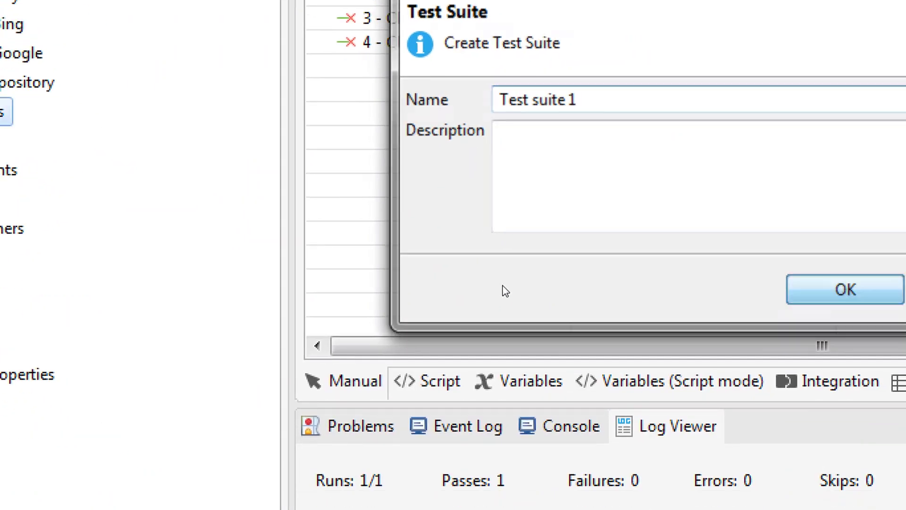
key(Return)
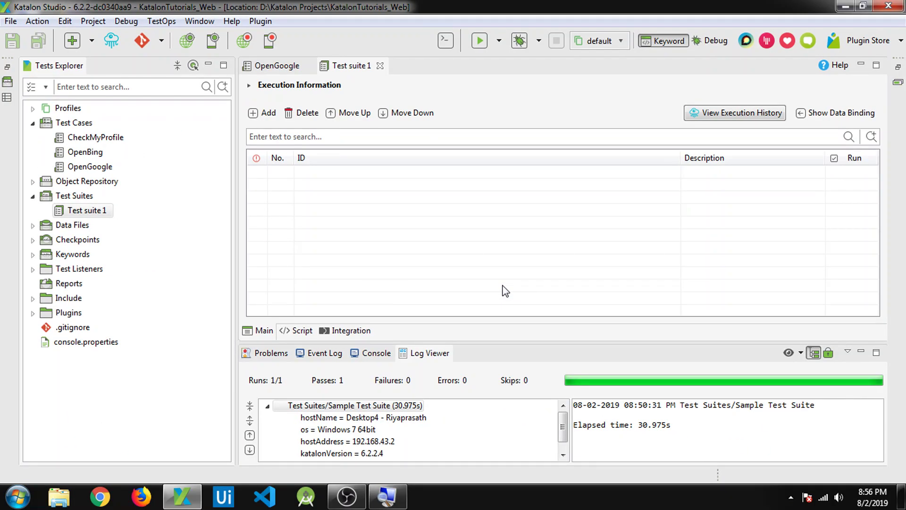
- Add the OpenGoogle test case to Test suite 1 and save the suite
click(265, 114)
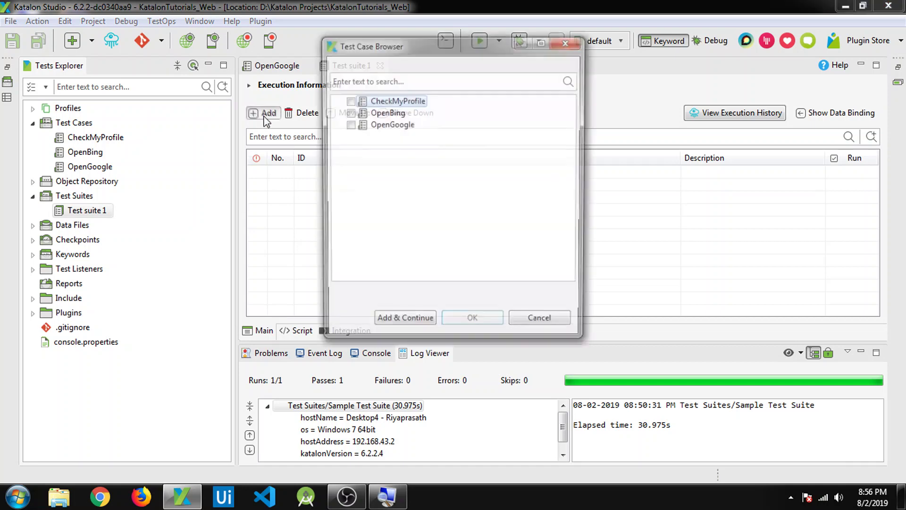
click(348, 125)
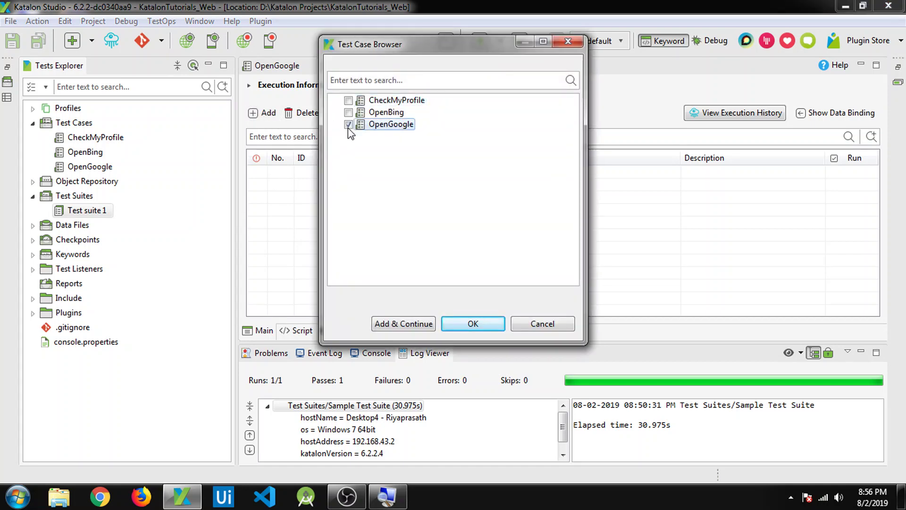
click(462, 331)
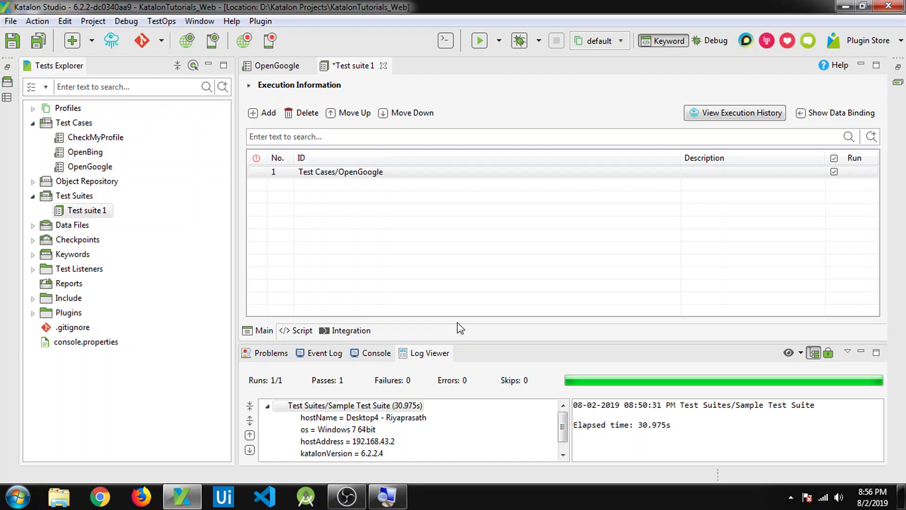
key(ctrl+s)
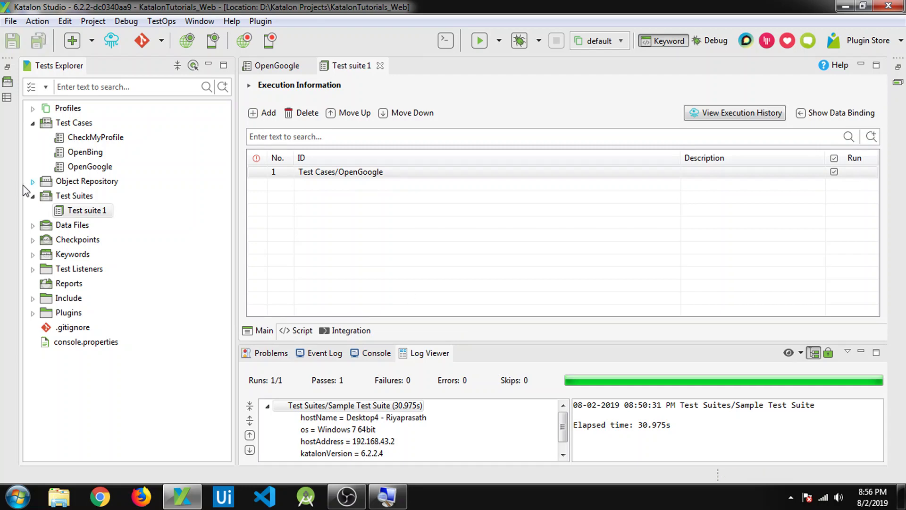
- Create a second test suite named "Test Suite2" under Test Suites
click(68, 196)
right_click(68, 197)
mouse_move(148, 204)
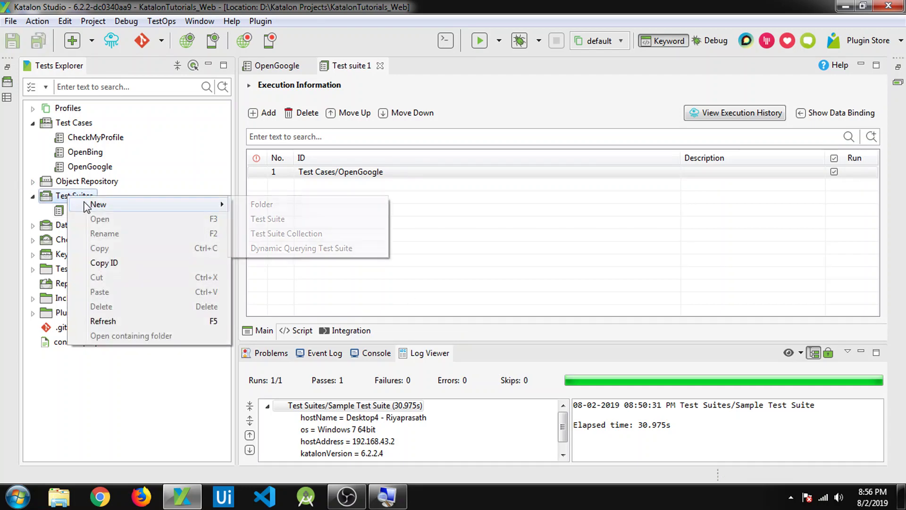
click(281, 219)
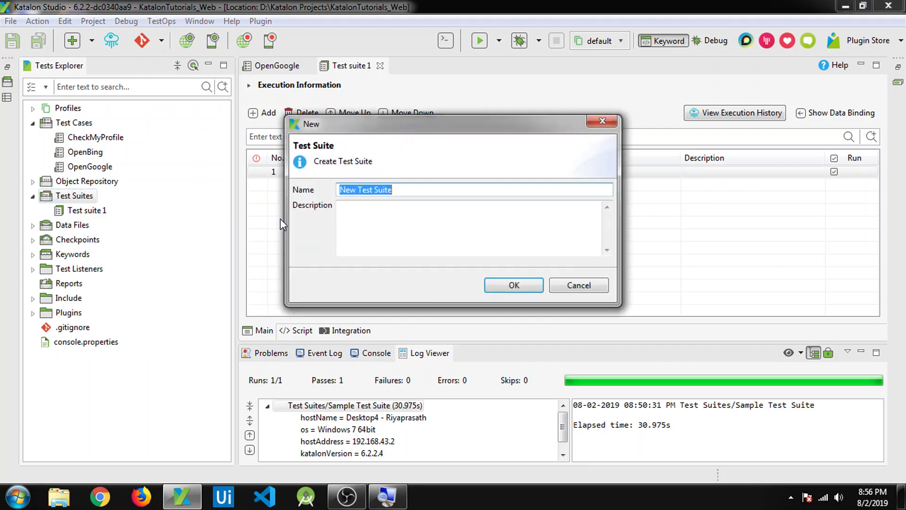
text(Test Suite)
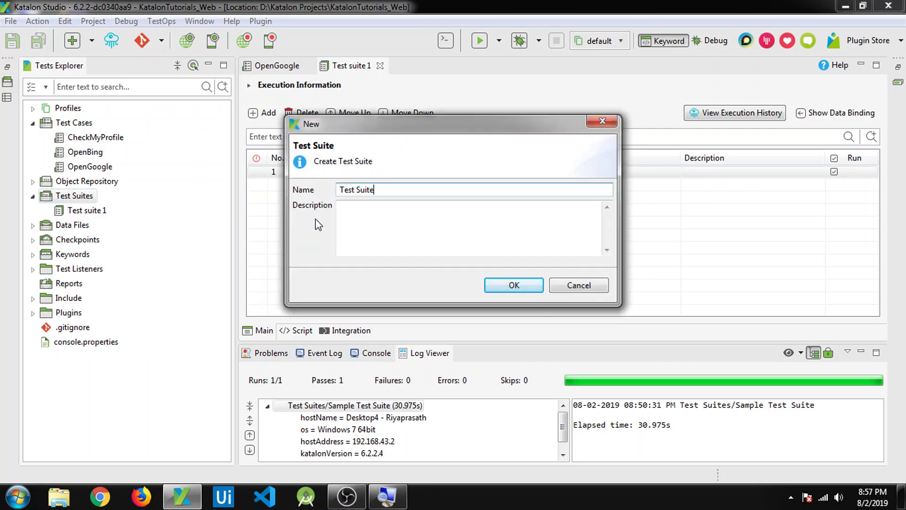
text(2)
click(515, 286)
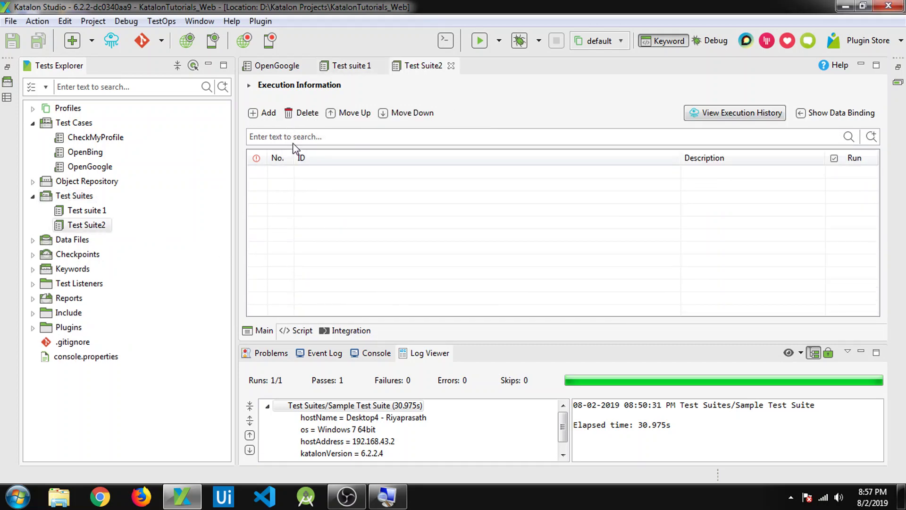
- Add the OpenGoogle test case to Test Suite2 and save the suite
click(265, 112)
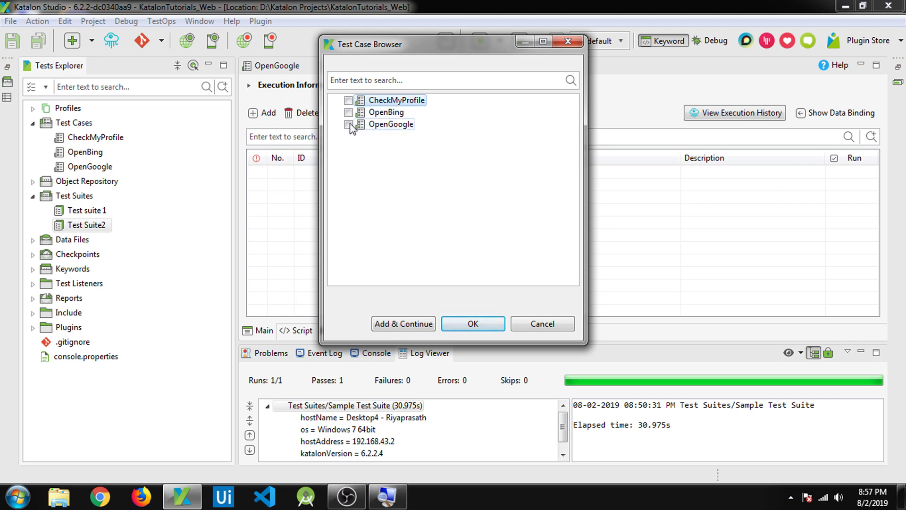
click(348, 124)
click(488, 325)
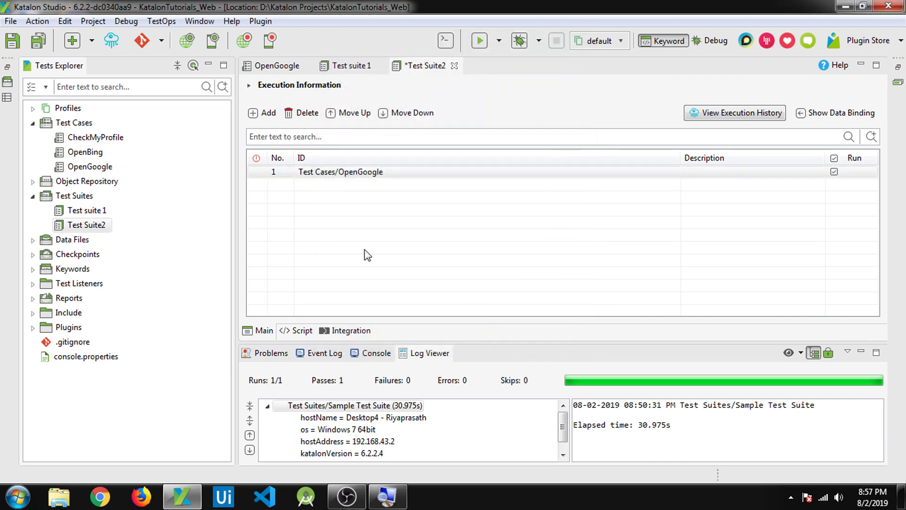
key(ctrl+s)
- Create a test suite collection under Test Suites, keeping the default name "New Test Suite Collection"
right_click(77, 197)
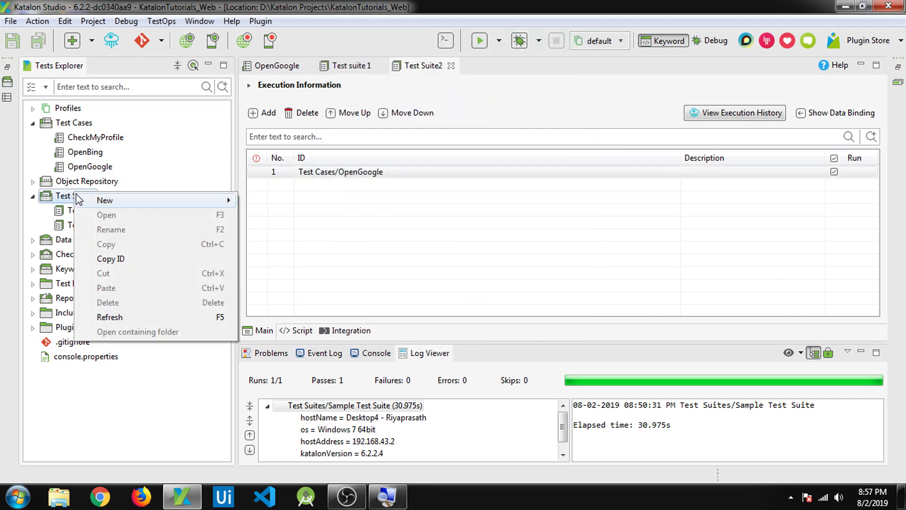
mouse_move(170, 201)
click(296, 231)
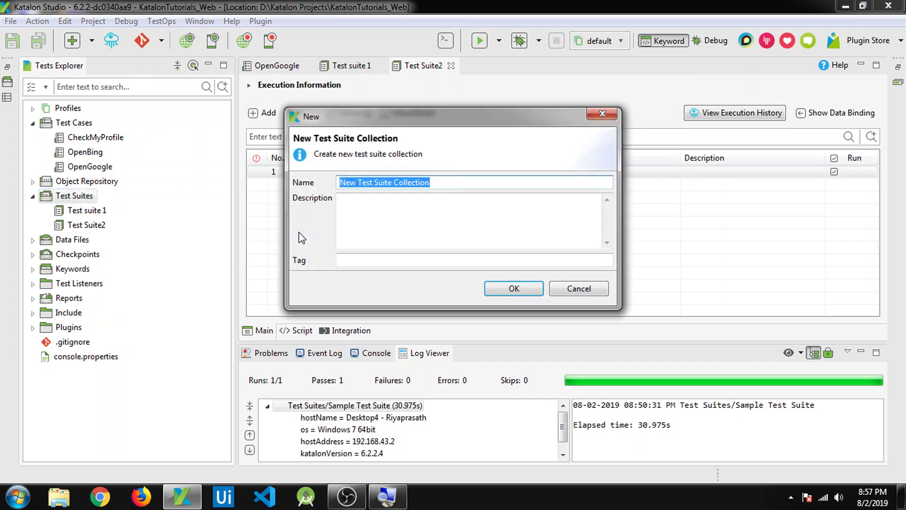
click(501, 286)
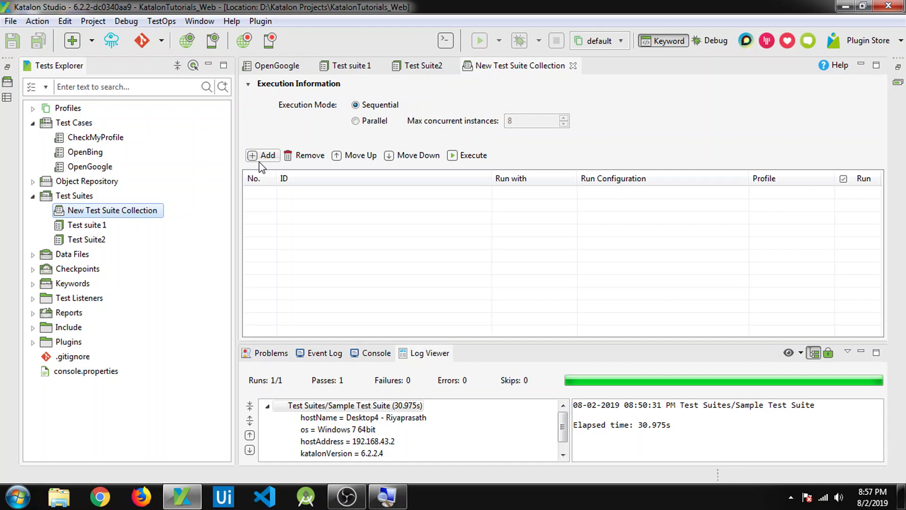
- Add Test suite 1 and Test Suite2 to the new test suite collection and save it
click(260, 160)
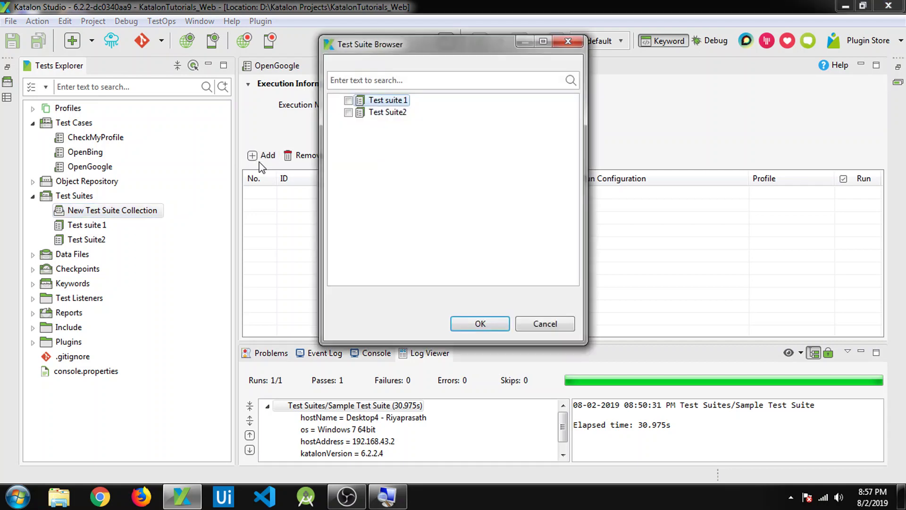
click(349, 101)
click(349, 113)
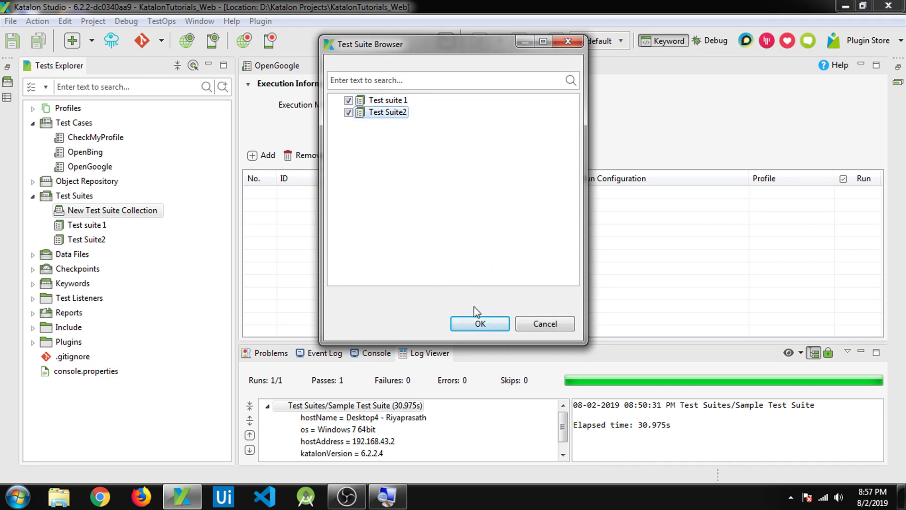
click(477, 323)
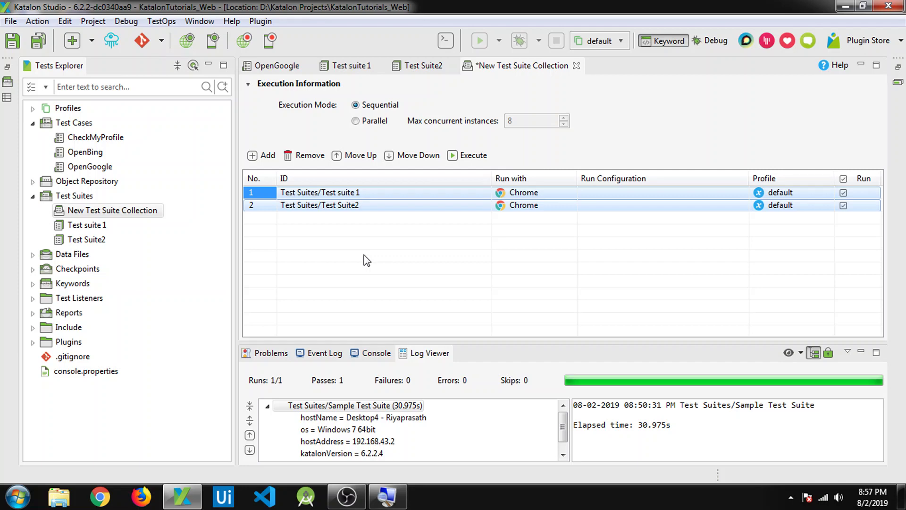
key(ctrl+s)
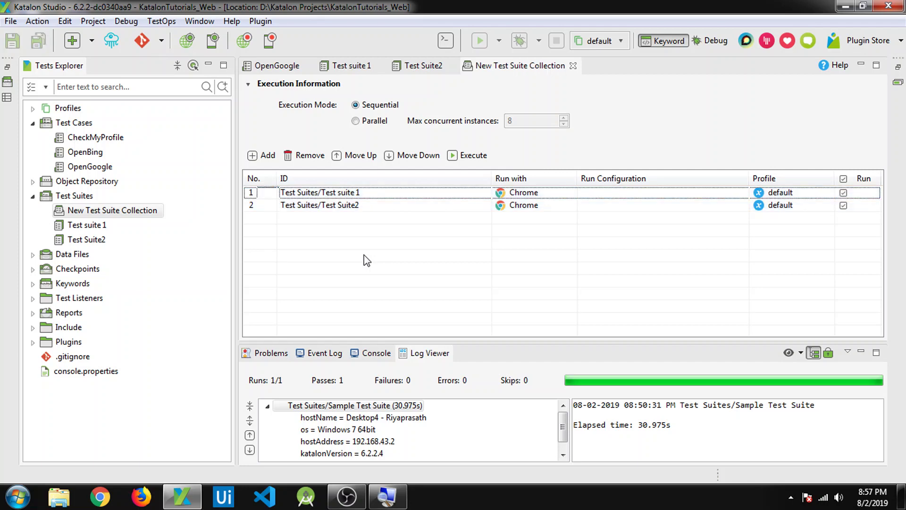
- Set the test suite collection's execution mode to Parallel
click(340, 207)
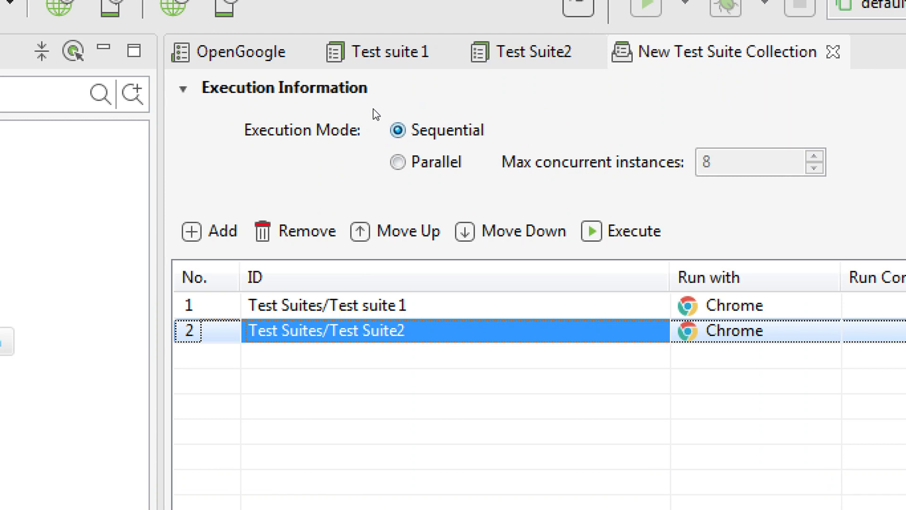
key(Tab)
key(Down)
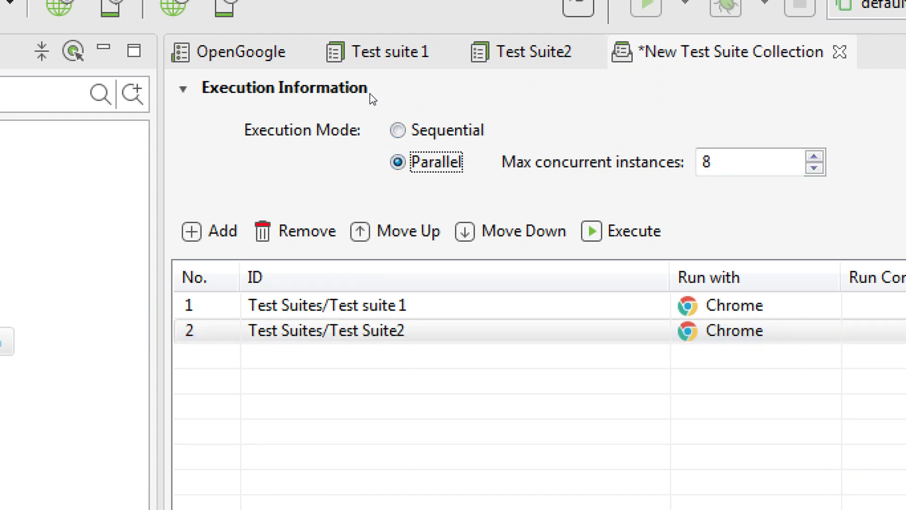
key(Up)
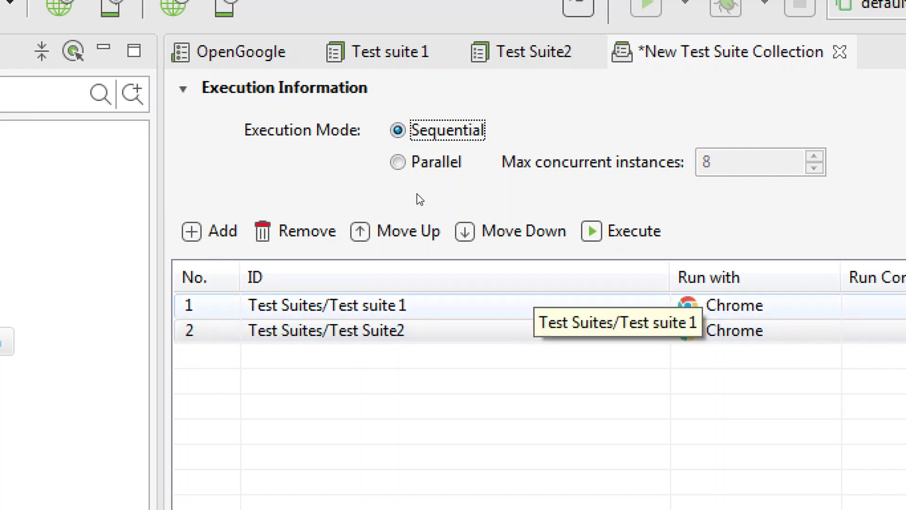
key(Down)
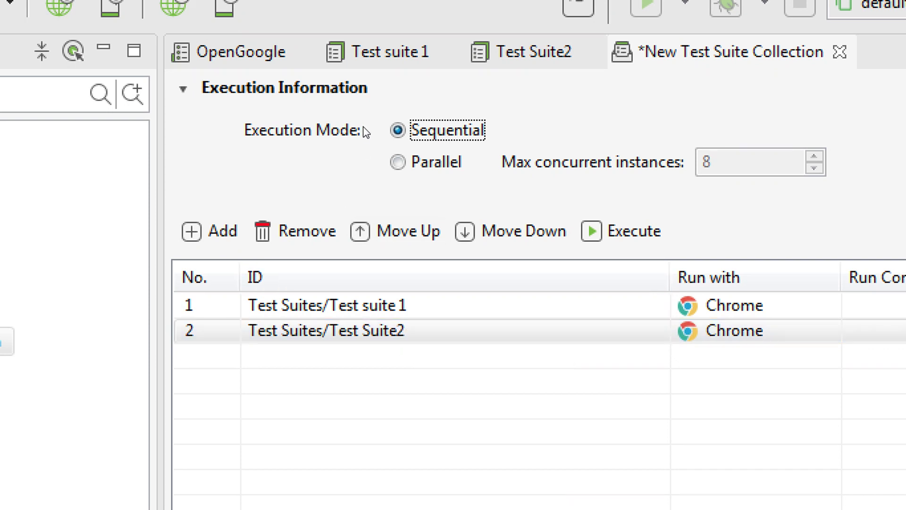
key(Down)
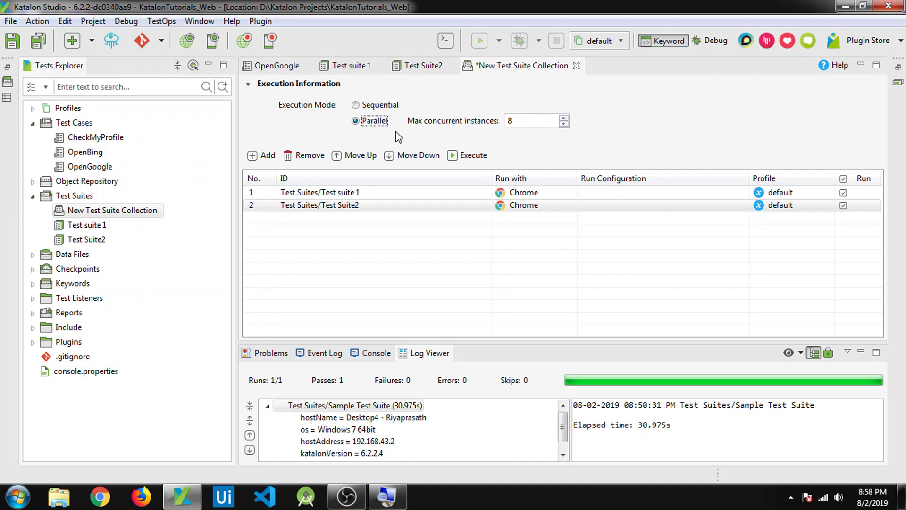
- Switch the run environment of Test suite 1 to Firefox and return it to Chrome
click(505, 194)
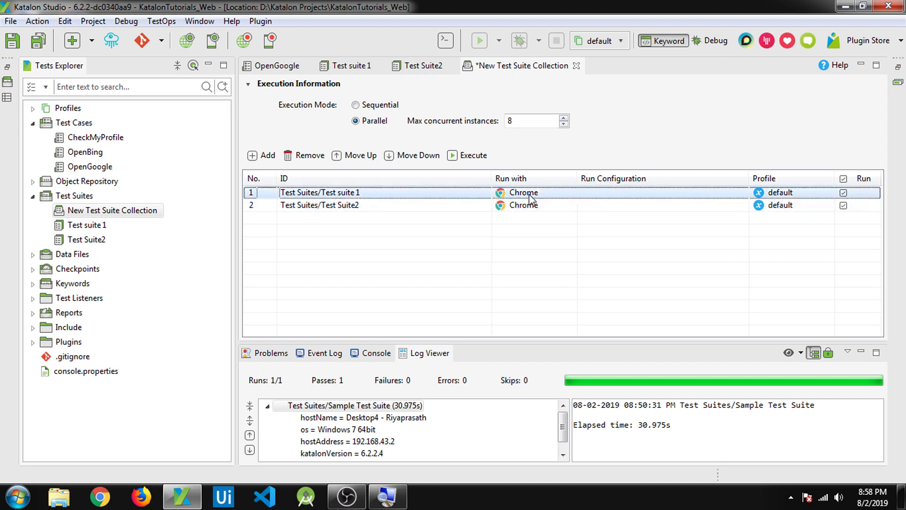
click(548, 199)
click(383, 120)
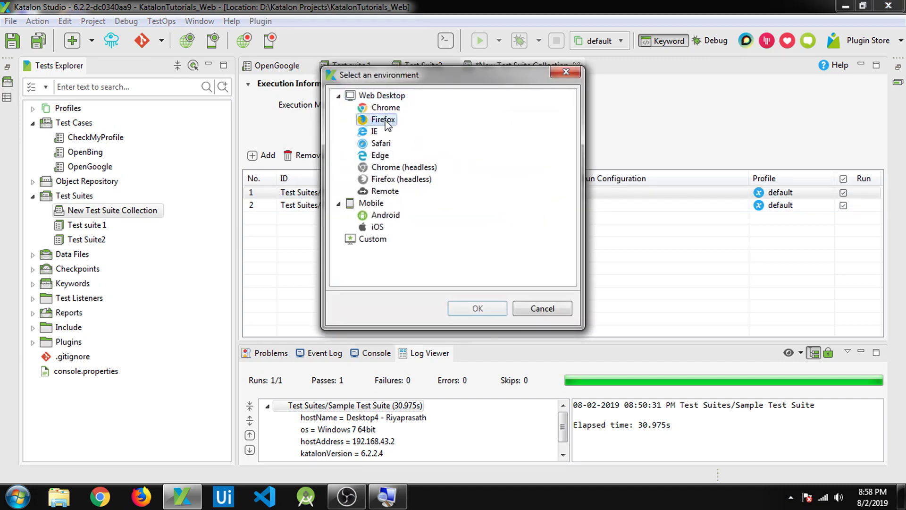
click(469, 309)
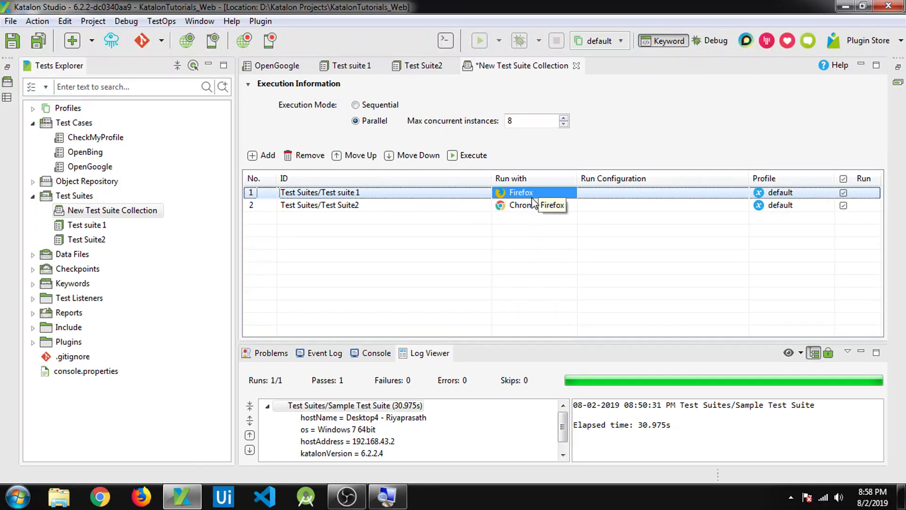
click(534, 202)
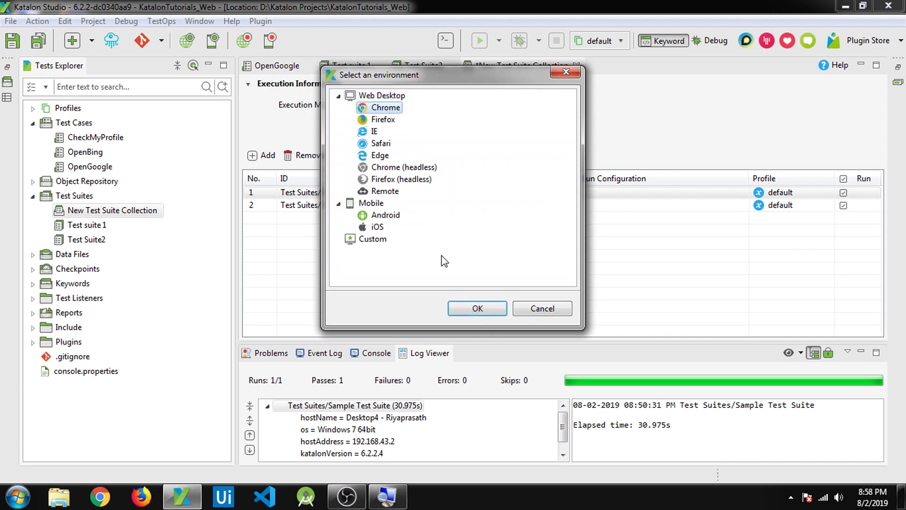
click(458, 306)
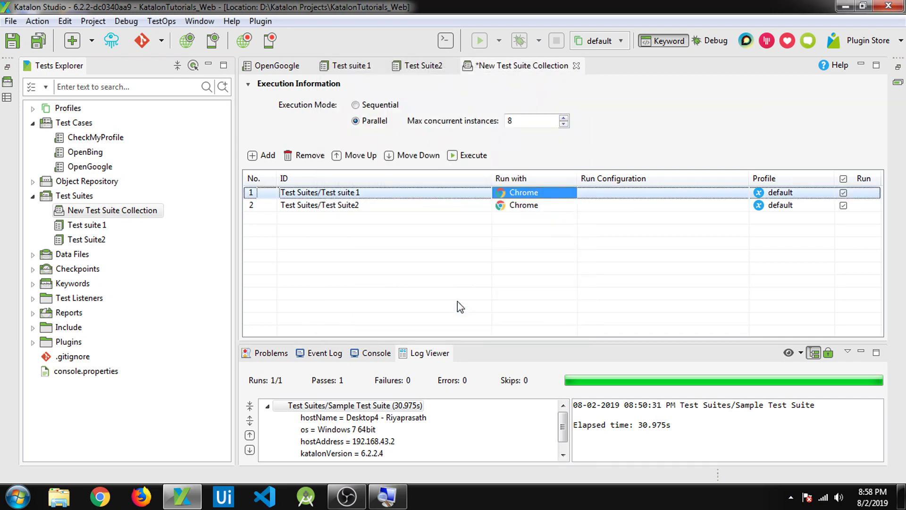
- Save the New Test Suite Collection and execute it
key(ctrl+s)
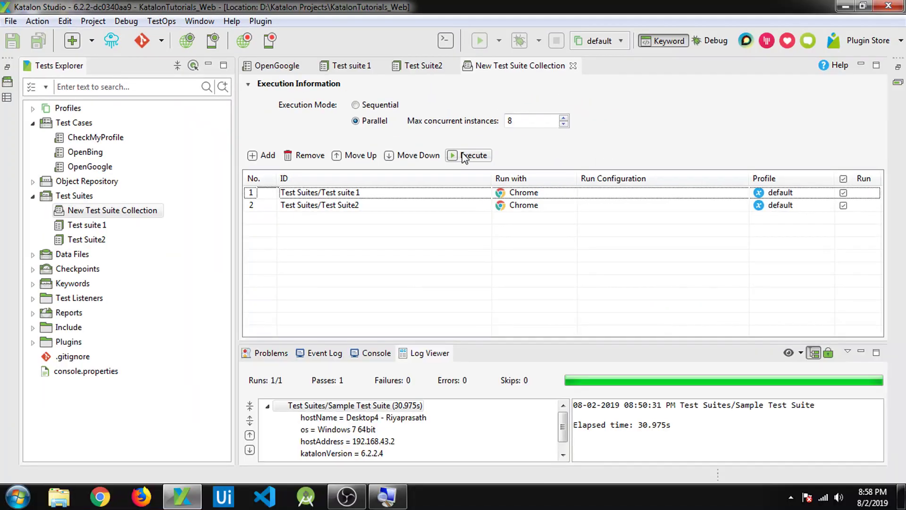
click(464, 156)
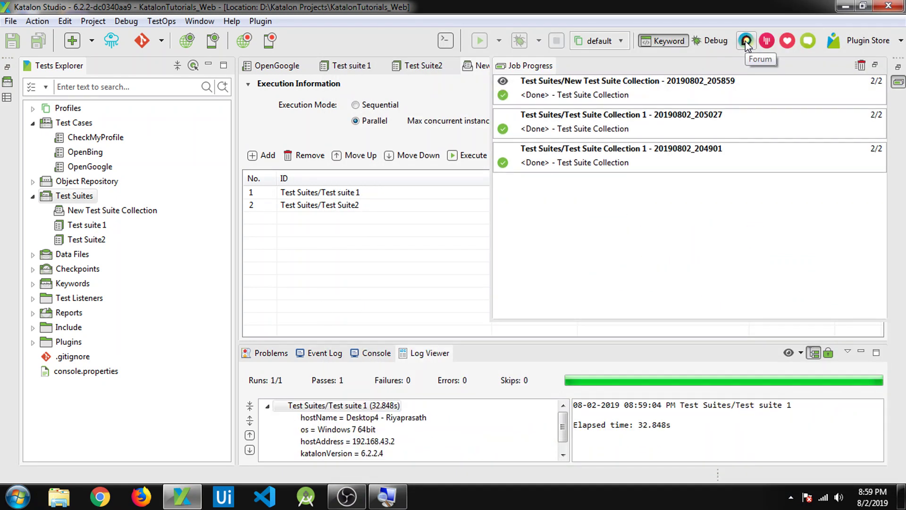
- Examine the generated execution reports for New Test Suite Collection, Test suite 1 and Test Suite2, and collapse the Reports folder
click(33, 313)
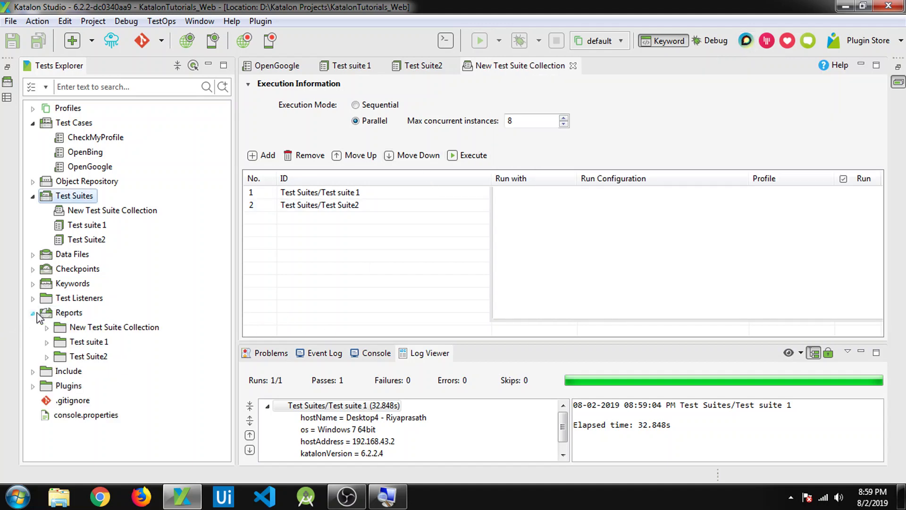
click(85, 346)
click(86, 358)
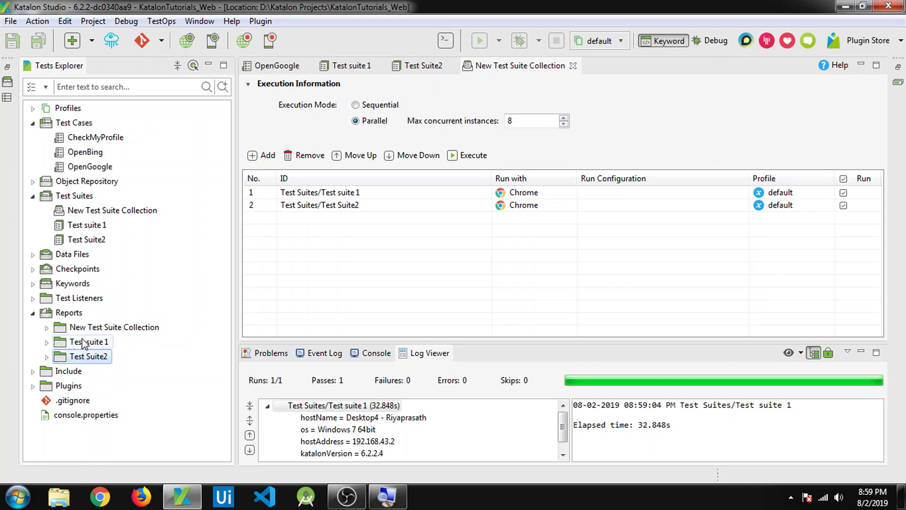
click(82, 343)
click(81, 329)
click(46, 327)
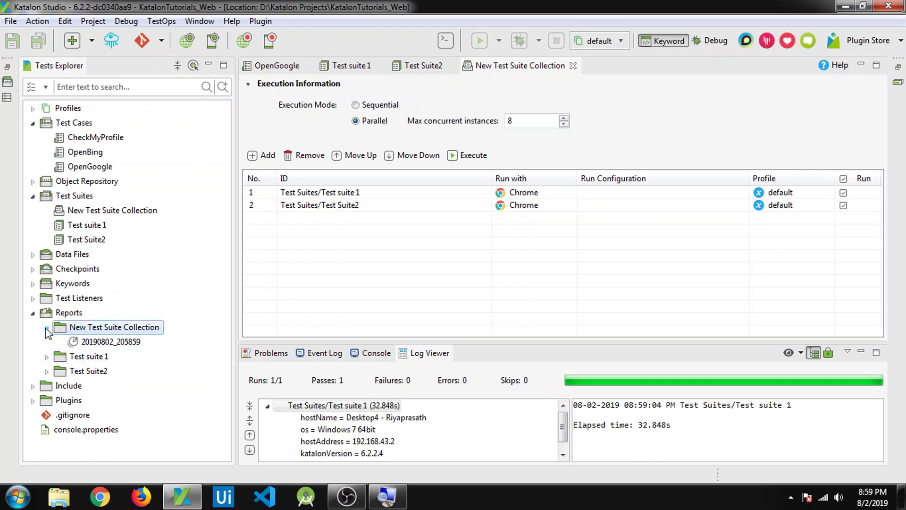
click(97, 342)
click(92, 357)
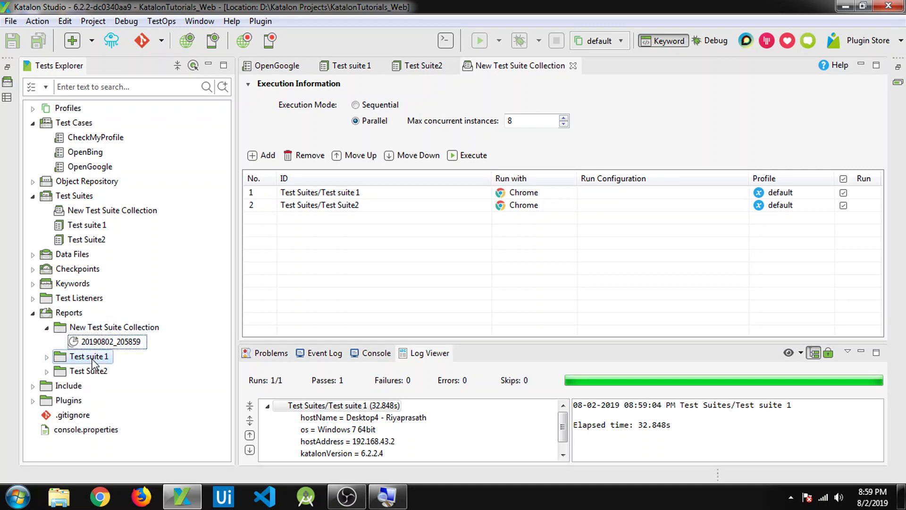
click(90, 371)
click(91, 360)
click(96, 342)
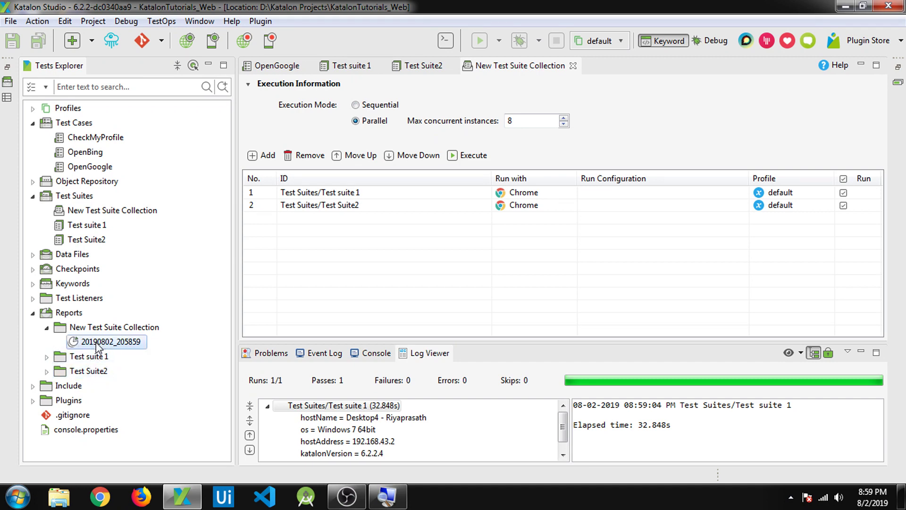
click(49, 330)
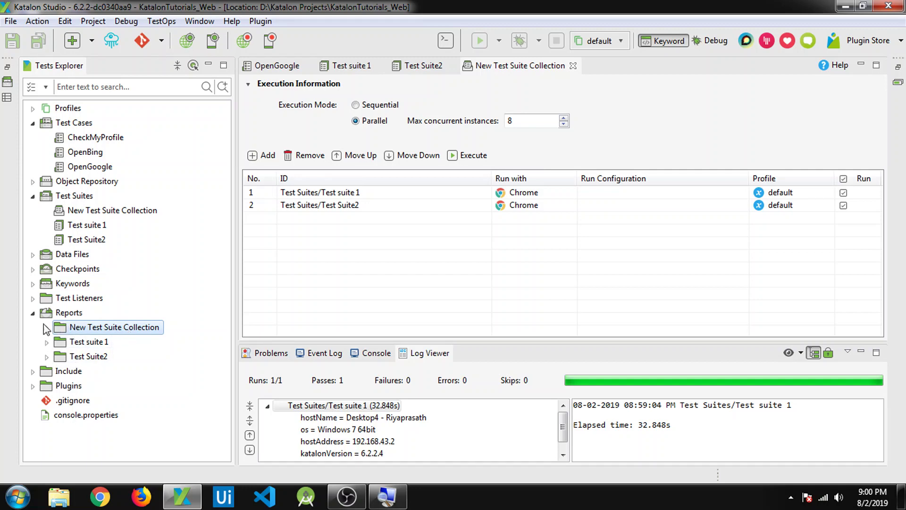
click(33, 314)
click(81, 166)
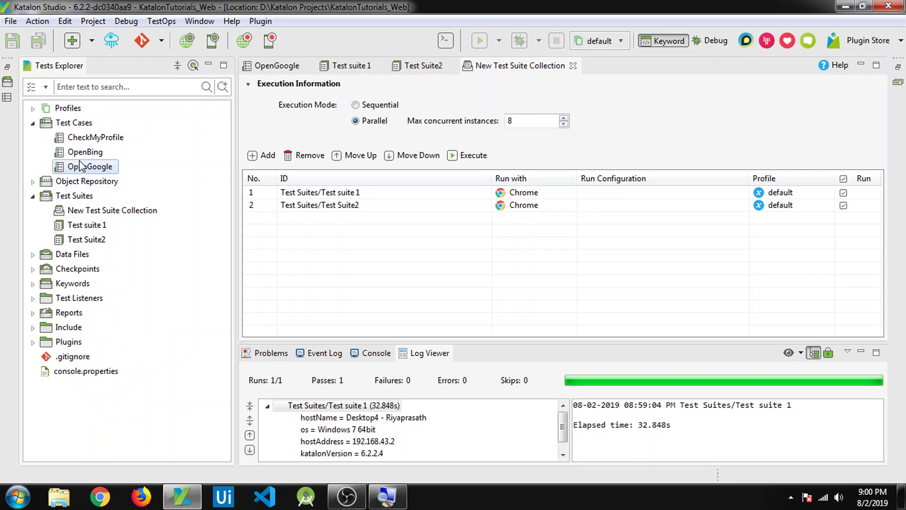